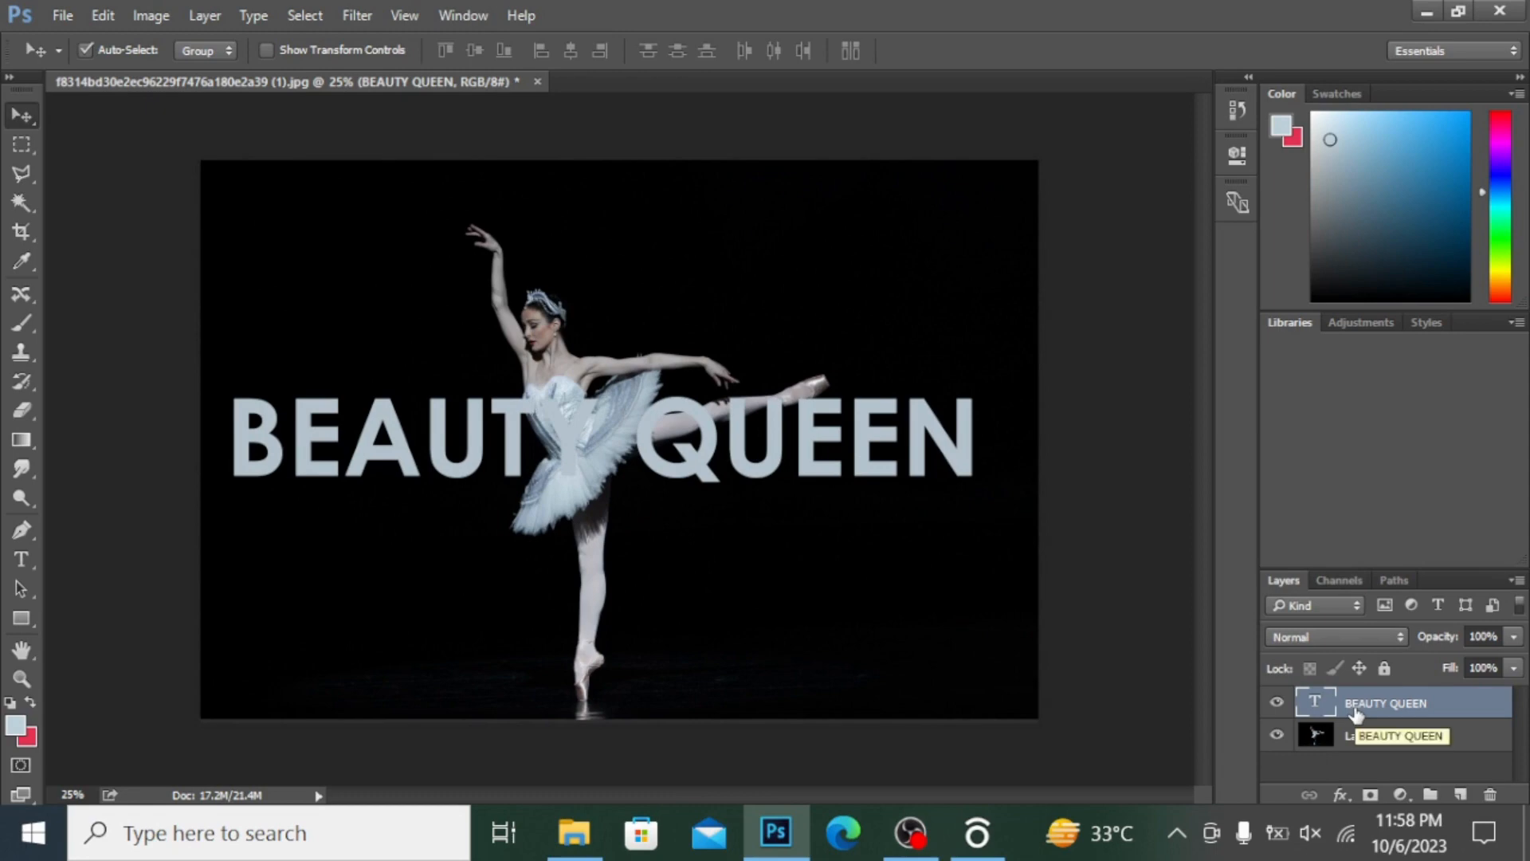
Add a layer mask to the BEAUTY QUEEN text layer and brush black over the letter Y where it covers the dancer
click(1371, 795)
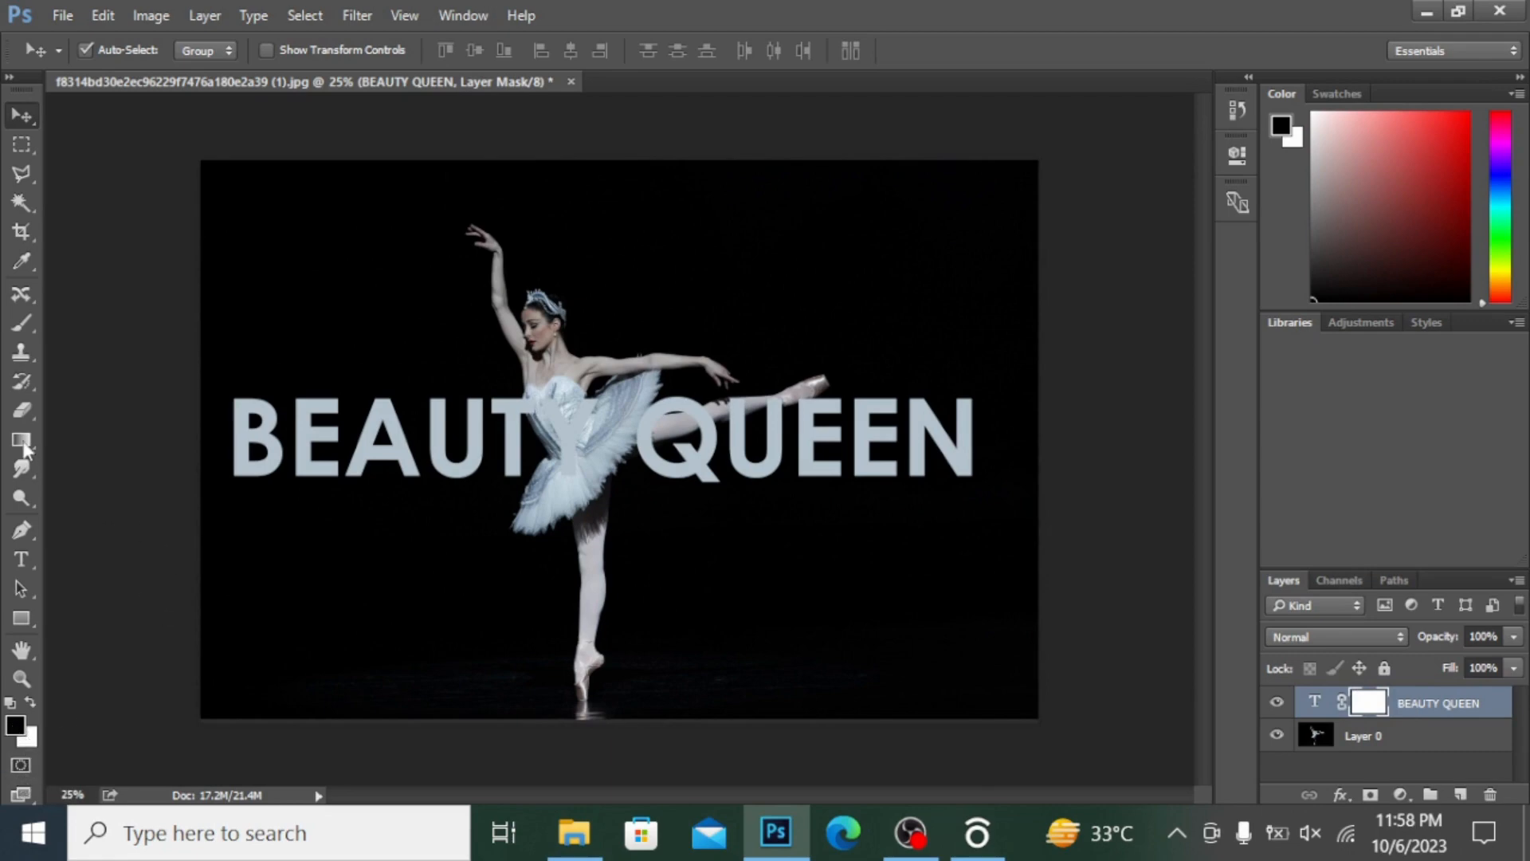
click(22, 322)
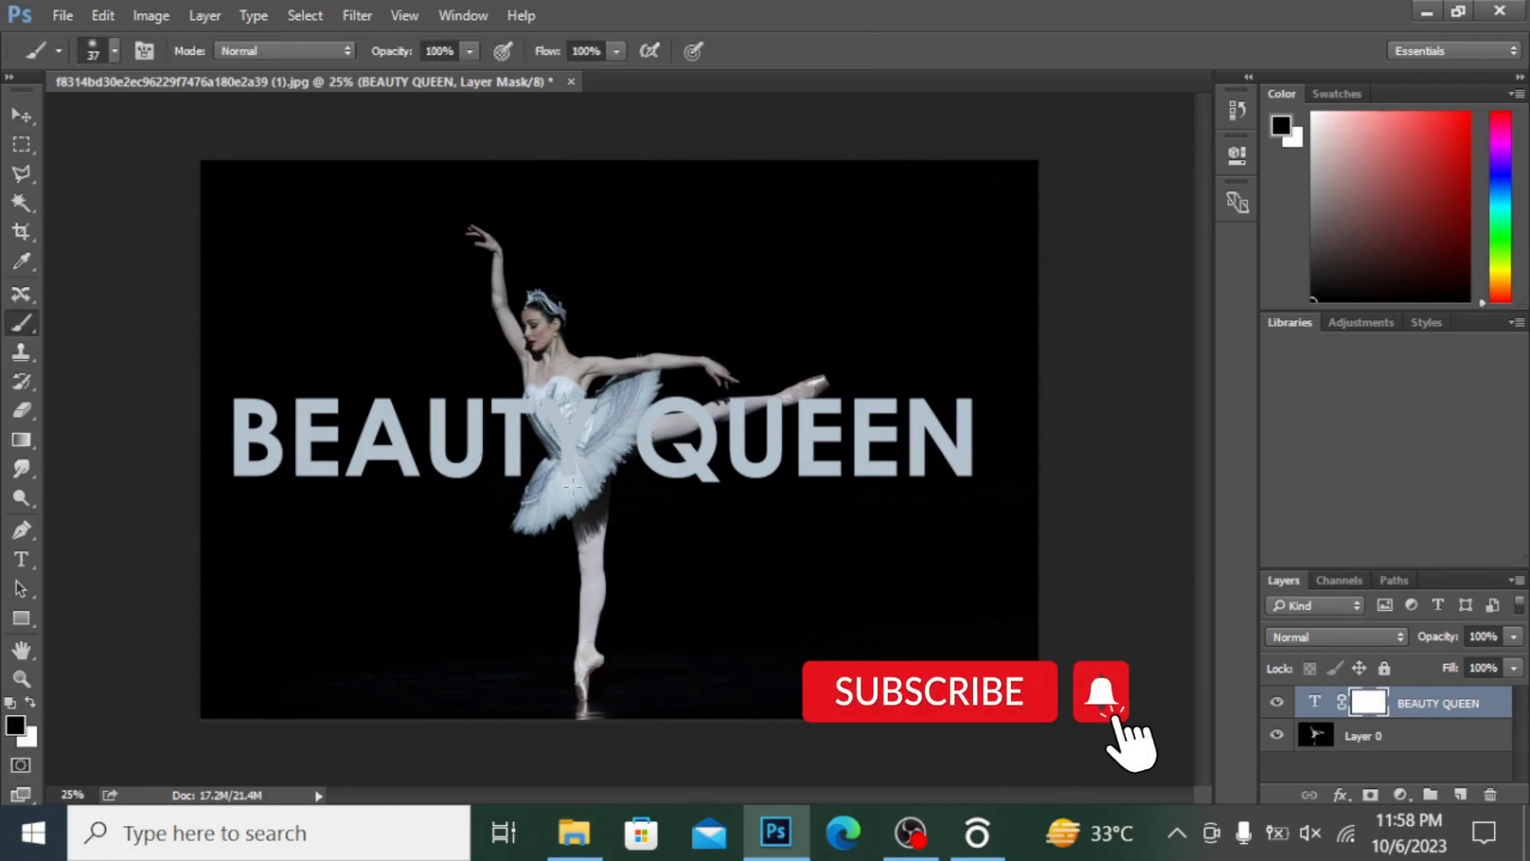
key(ctrl+plus)
key(ctrl+plus)
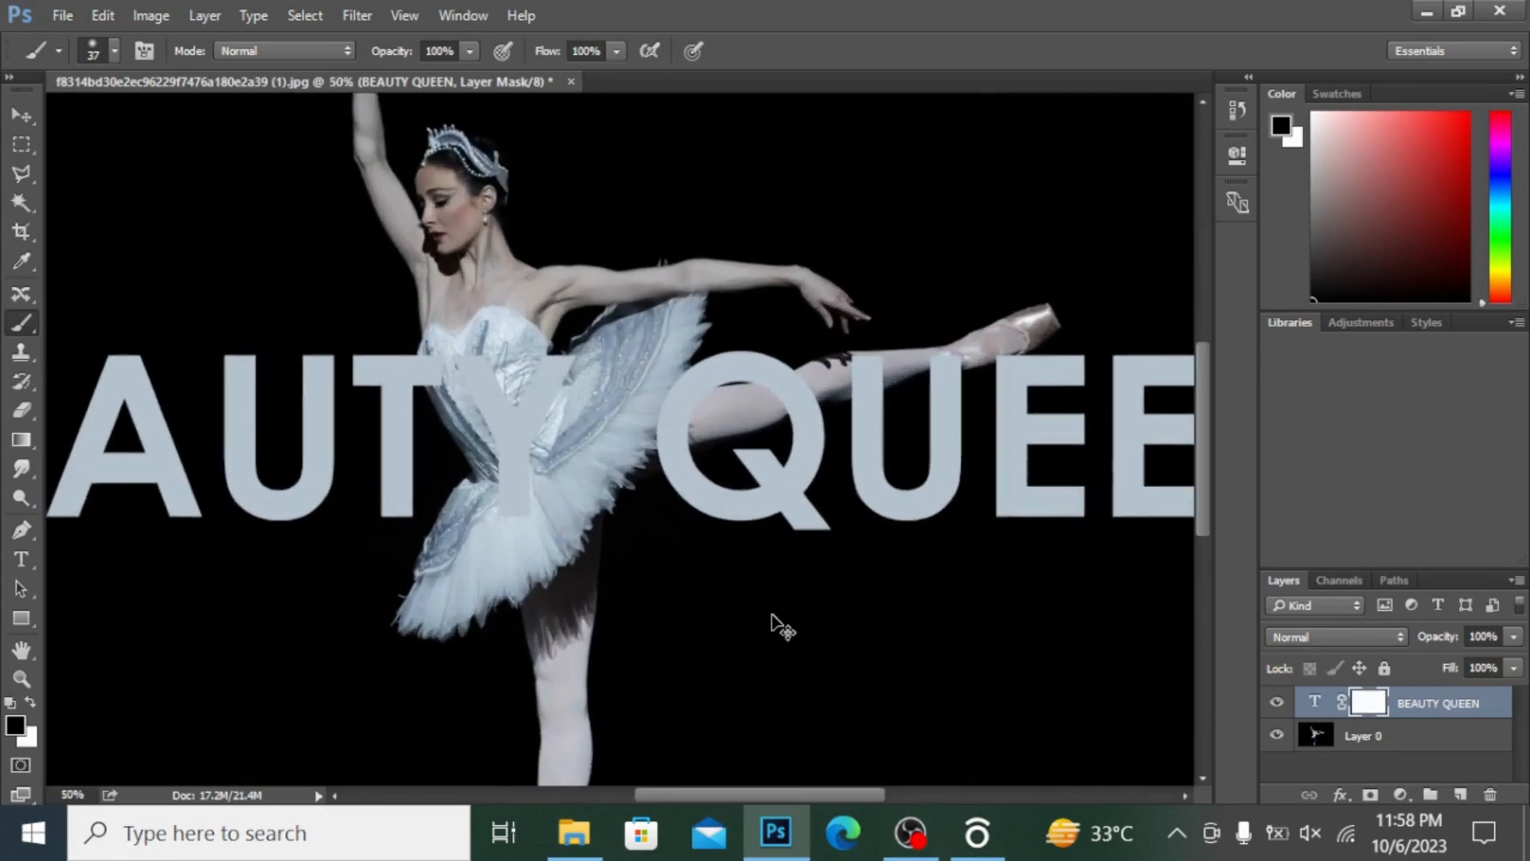
key(ctrl+plus)
mouse_move(414, 327)
mouse_down()
mouse_move(449, 379)
mouse_move(443, 339)
mouse_move(469, 413)
mouse_move(396, 329)
mouse_up()
mouse_move(467, 410)
mouse_down()
mouse_move(504, 434)
mouse_move(558, 338)
mouse_move(527, 330)
mouse_up()
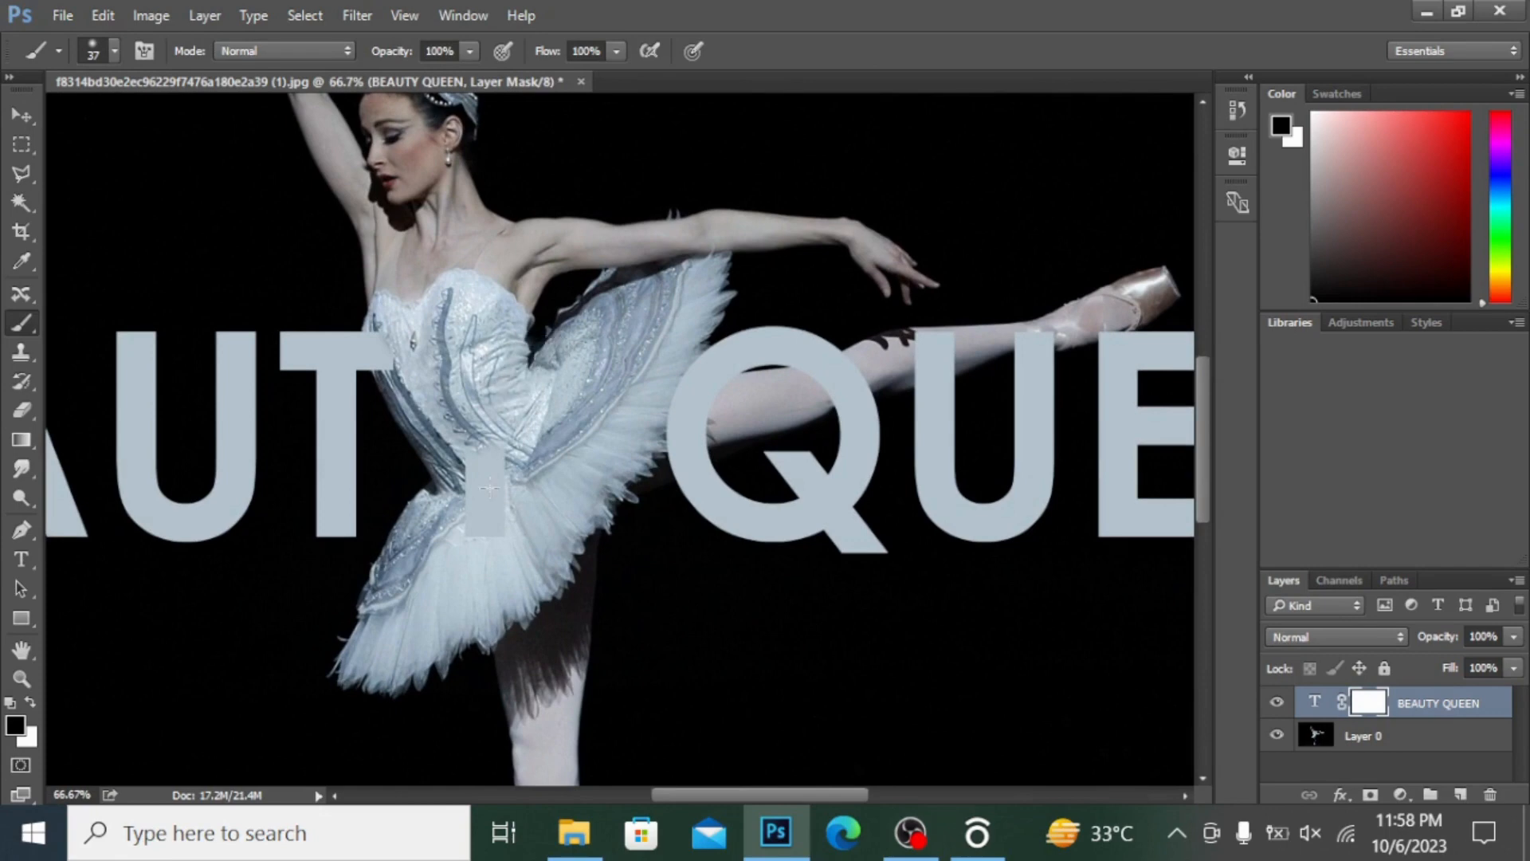
mouse_move(479, 472)
mouse_down()
mouse_move(454, 451)
mouse_move(485, 455)
mouse_move(490, 539)
mouse_up()
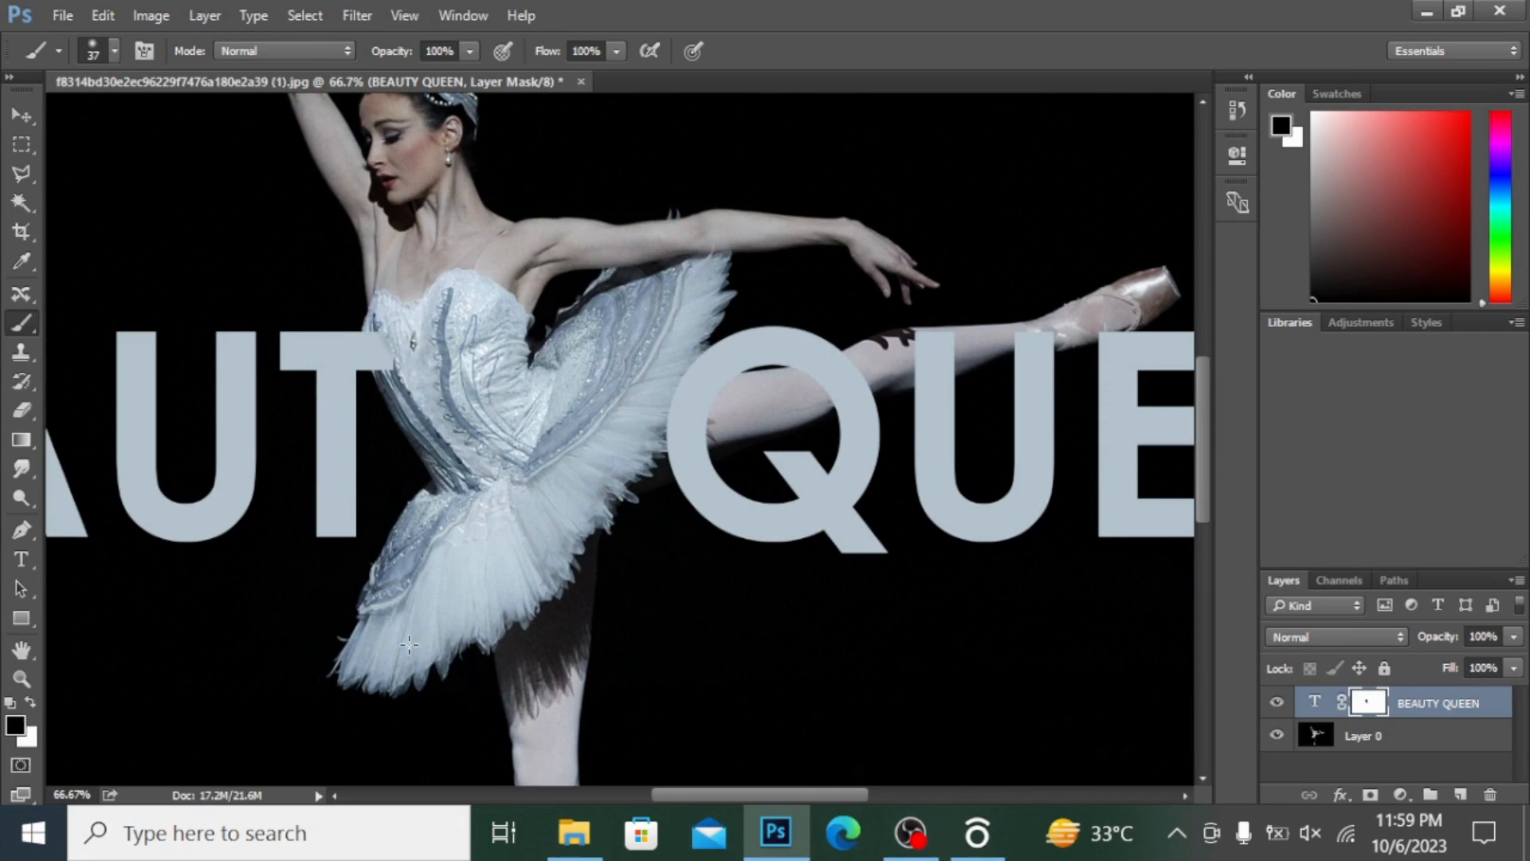
Inspect the text layer's mask by itself, and paint white on it to bring back the hidden letter Y
alt+click(1366, 703)
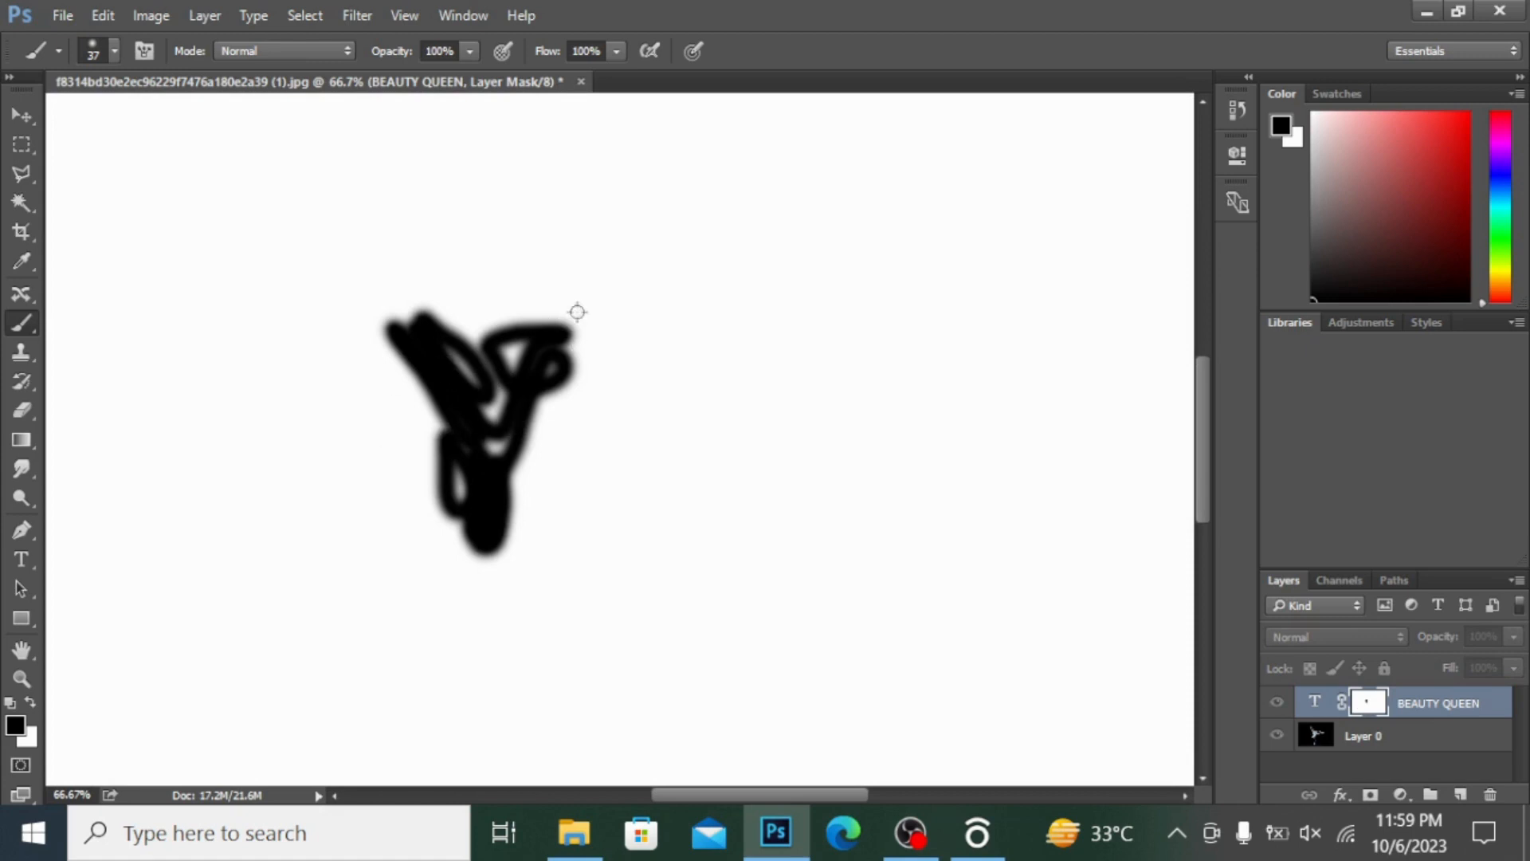
alt+click(1370, 704)
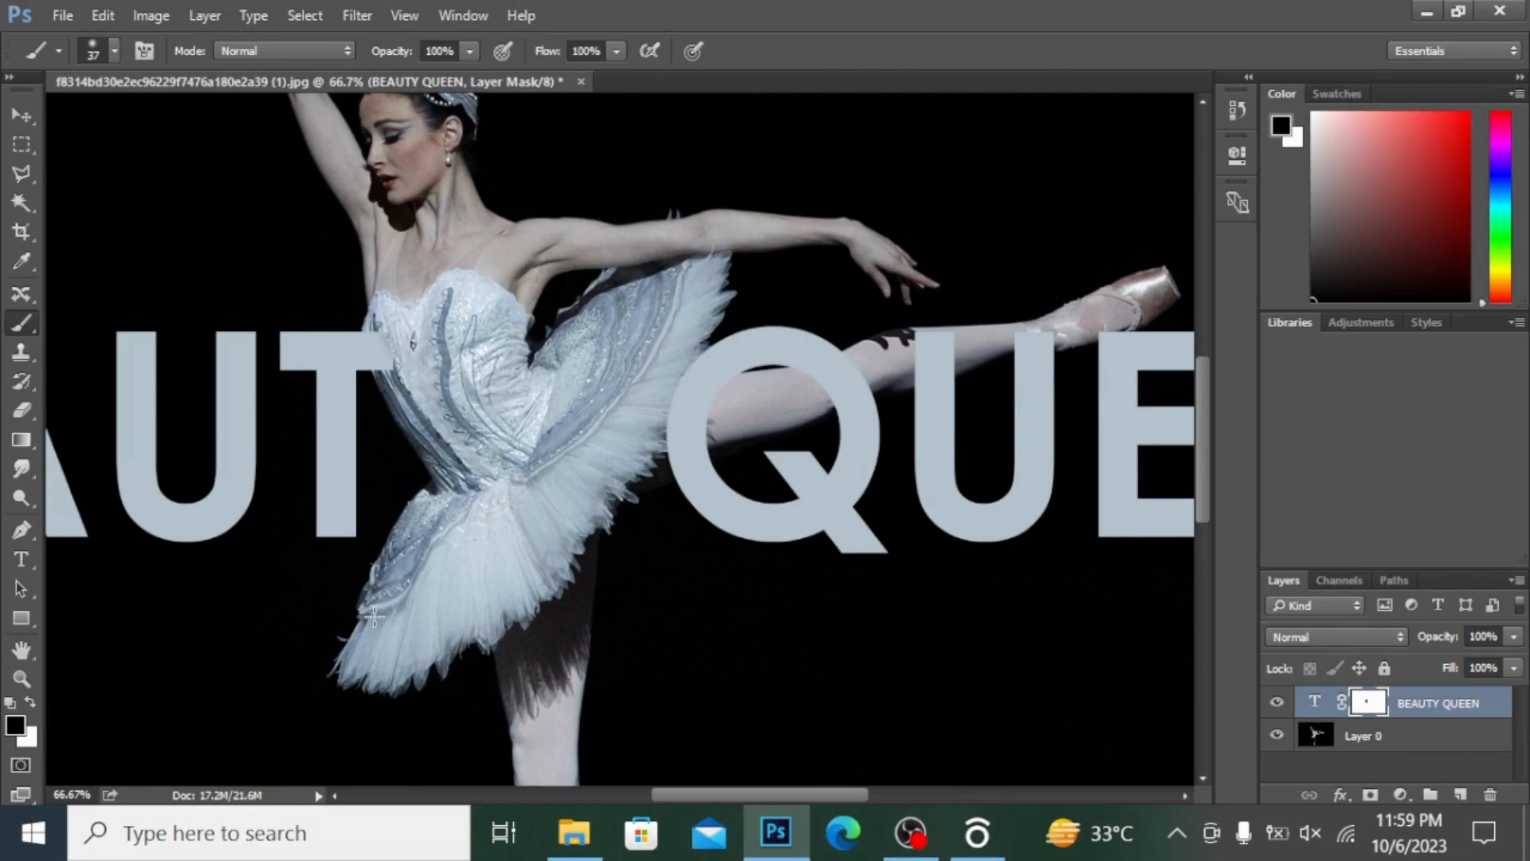
key(x)
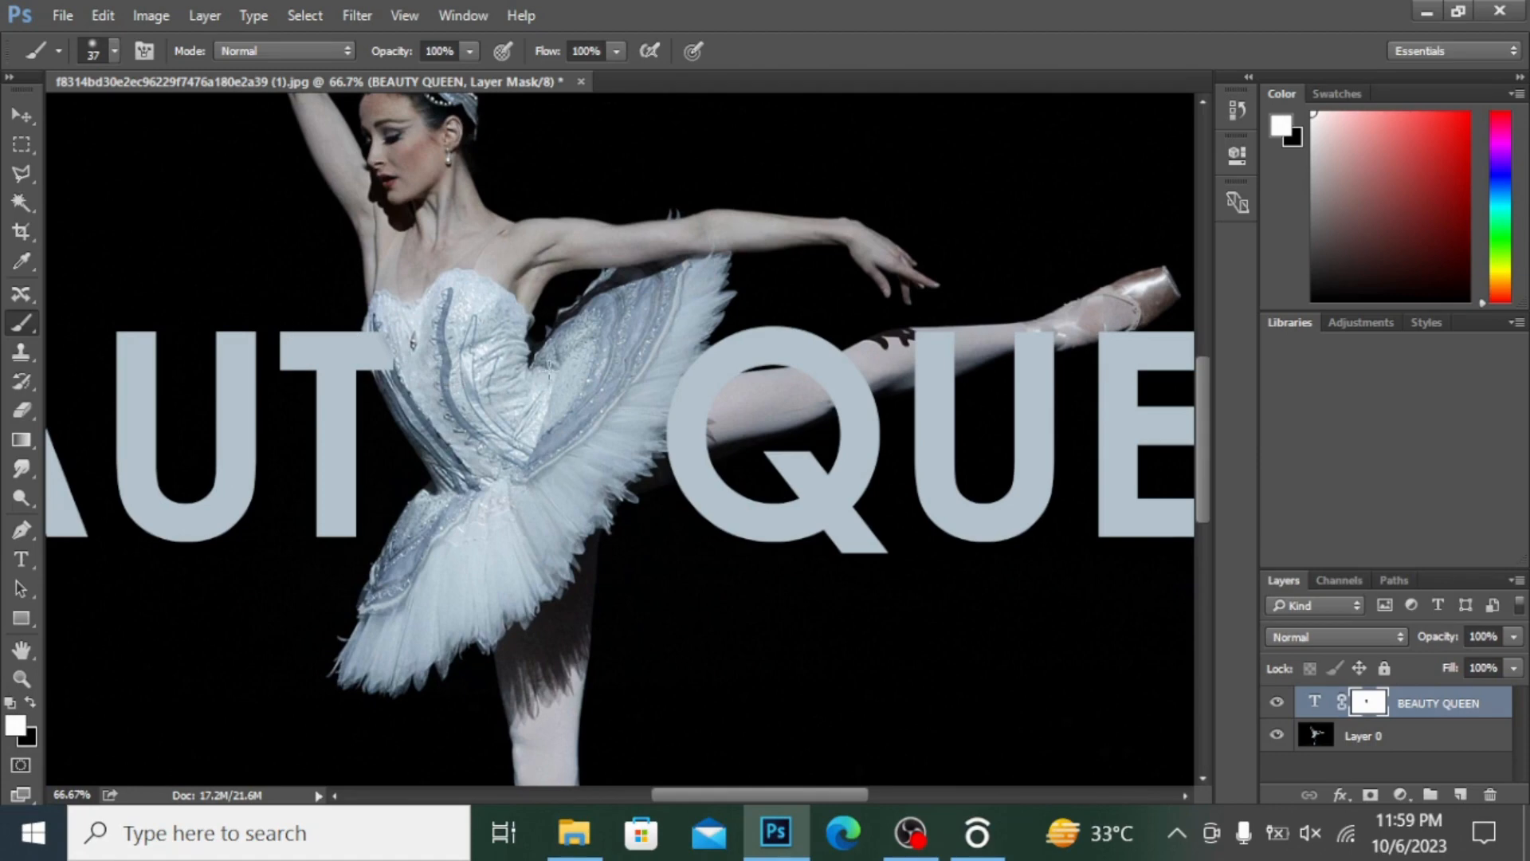
drag(470, 453, 479, 400)
drag(438, 331, 452, 358)
mouse_move(511, 404)
mouse_down()
mouse_move(564, 417)
mouse_move(532, 345)
mouse_up()
mouse_move(488, 483)
mouse_down()
mouse_move(435, 347)
mouse_move(574, 436)
mouse_up()
mouse_move(500, 532)
mouse_down()
mouse_move(514, 486)
mouse_move(451, 399)
mouse_move(564, 323)
mouse_move(534, 339)
mouse_up()
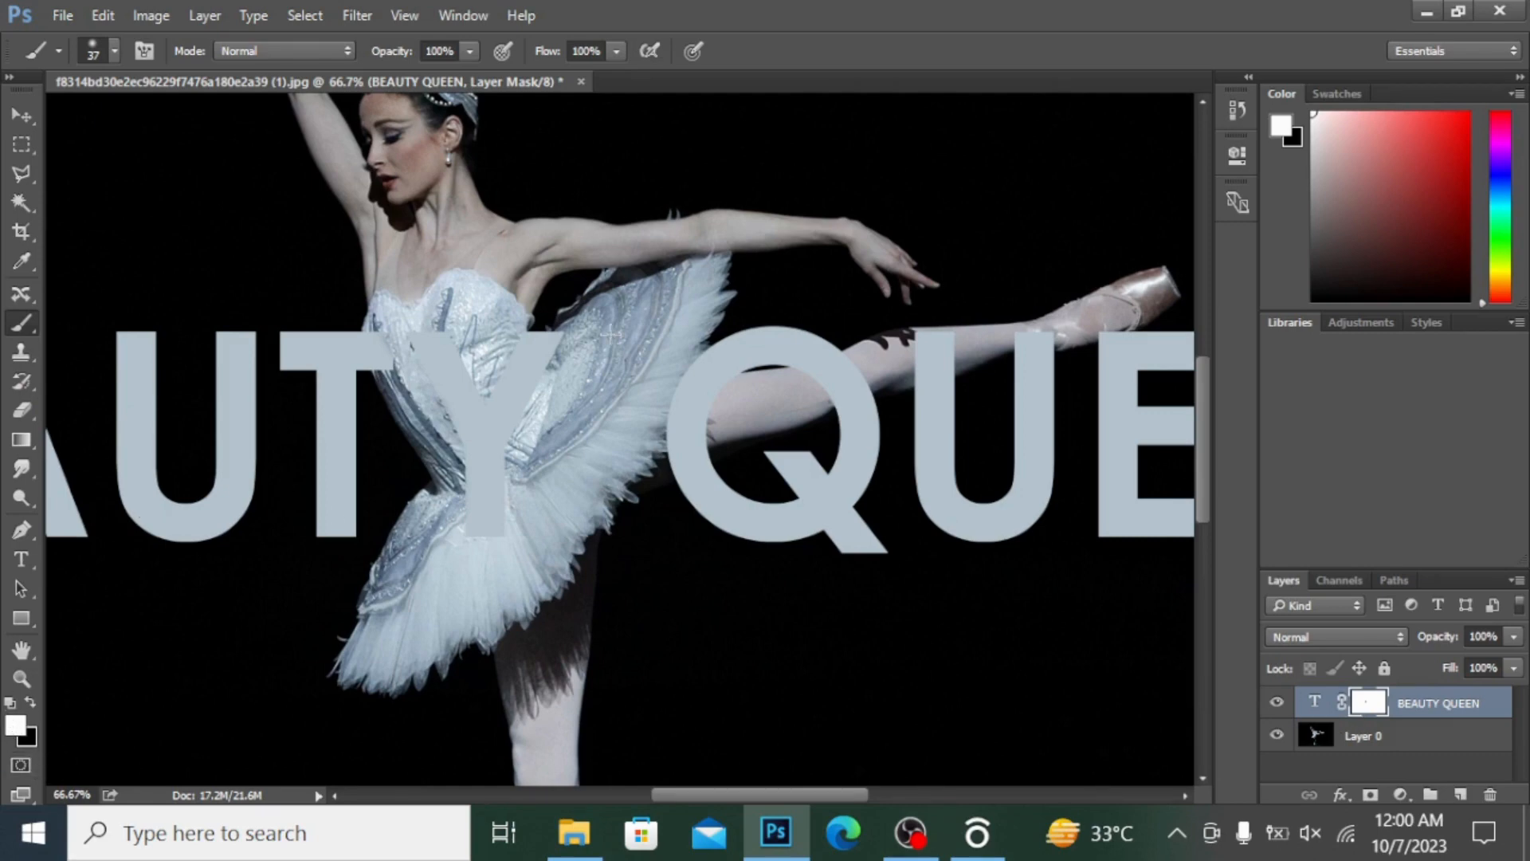
Paint black on the text layer's mask over the letter Y and the T's bar end where they cover the dancer's bodice and skirt
key(x)
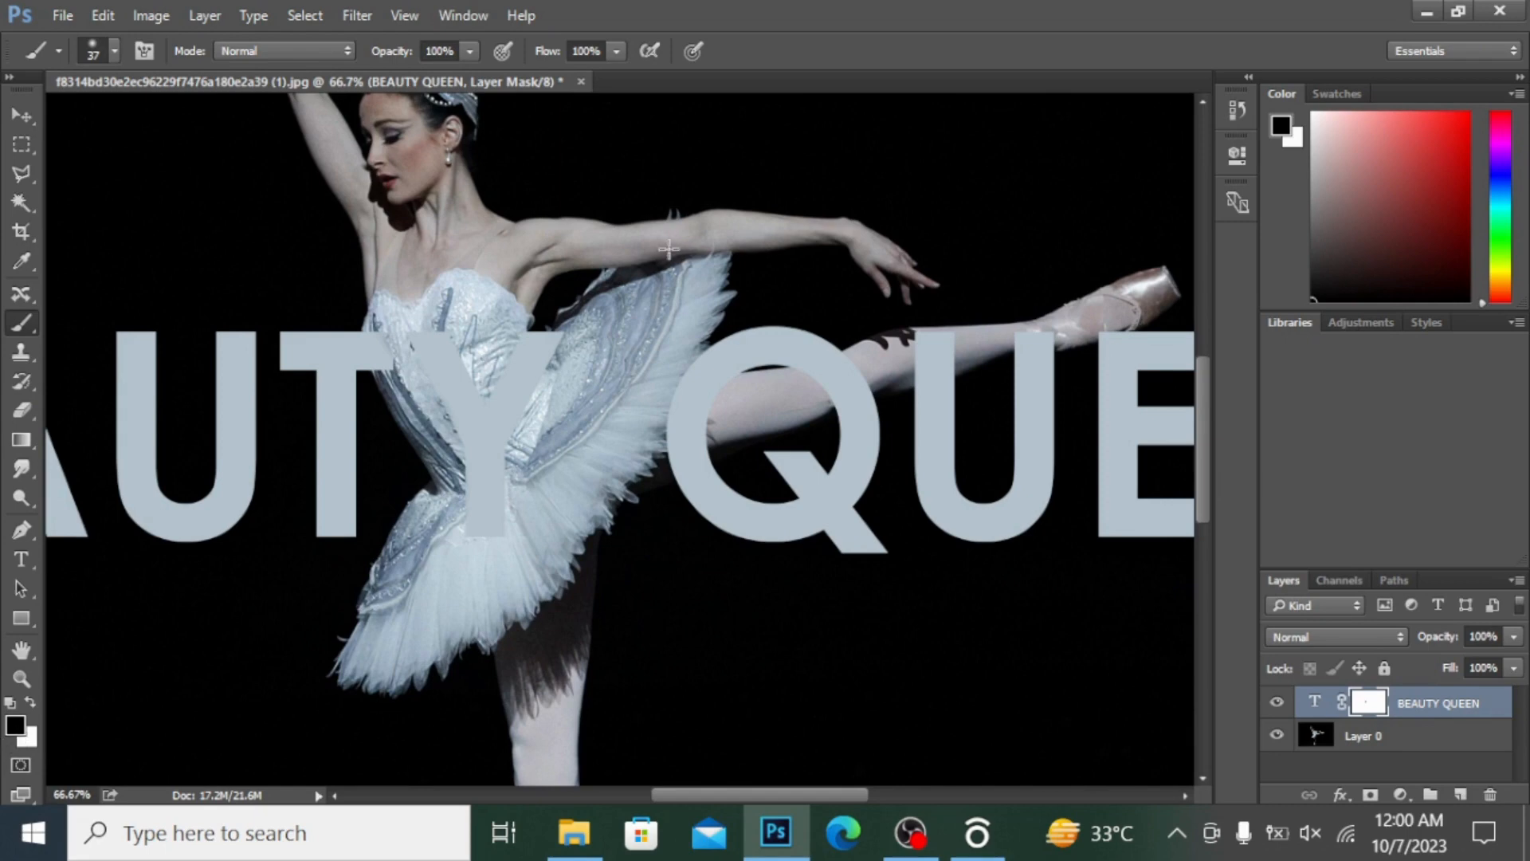
mouse_move(438, 330)
mouse_down()
mouse_move(499, 397)
mouse_move(423, 339)
mouse_move(479, 440)
mouse_move(393, 336)
mouse_up()
mouse_move(486, 395)
mouse_down()
mouse_move(553, 321)
mouse_move(474, 503)
mouse_move(487, 431)
mouse_move(499, 550)
mouse_up()
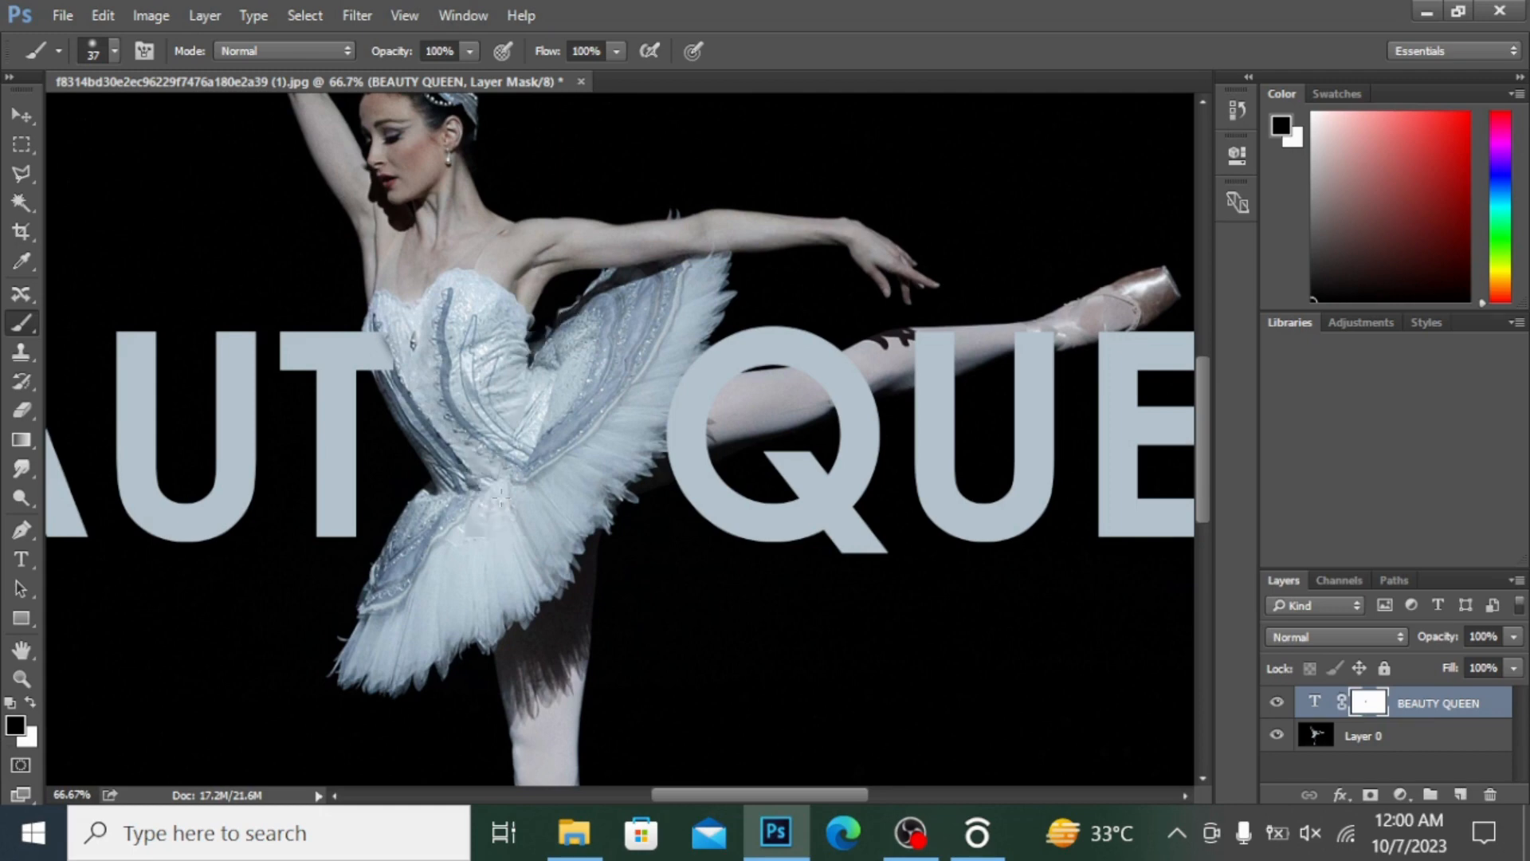
key(ctrl+plus)
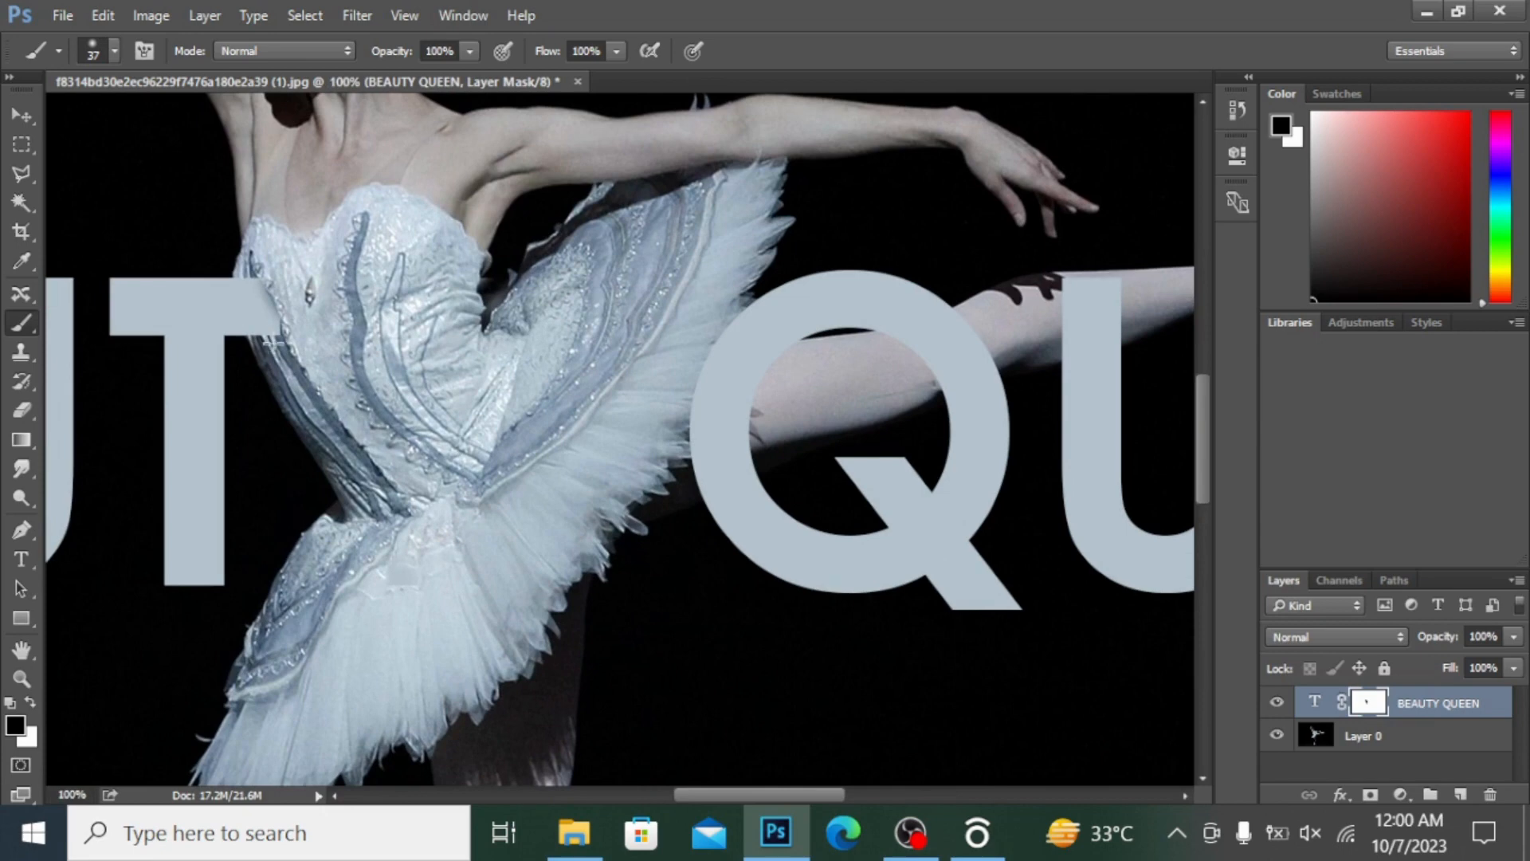
mouse_move(275, 339)
mouse_down()
mouse_move(255, 270)
mouse_move(248, 319)
mouse_move(275, 339)
mouse_move(240, 315)
mouse_move(255, 280)
mouse_move(269, 334)
mouse_move(239, 315)
mouse_move(252, 275)
mouse_up()
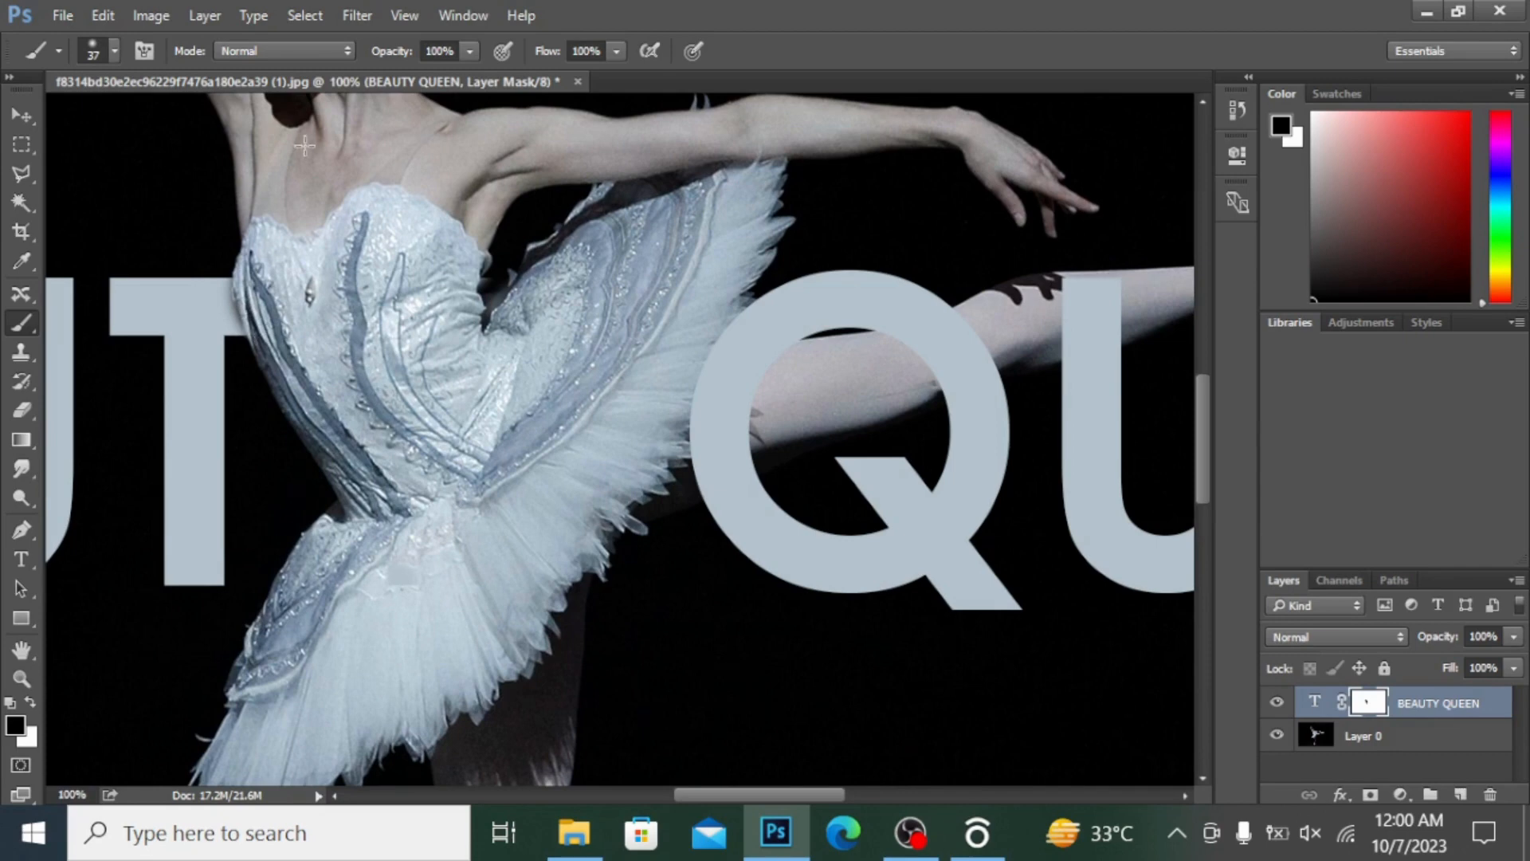
Paint black on the mask where the letters Q, U and first E of QUEEN cover the dancer's skirt edge, raised leg and shoe
mouse_move(678, 377)
mouse_down()
mouse_move(798, 361)
mouse_move(657, 421)
mouse_move(781, 402)
mouse_move(654, 446)
mouse_move(723, 447)
mouse_move(797, 413)
mouse_up()
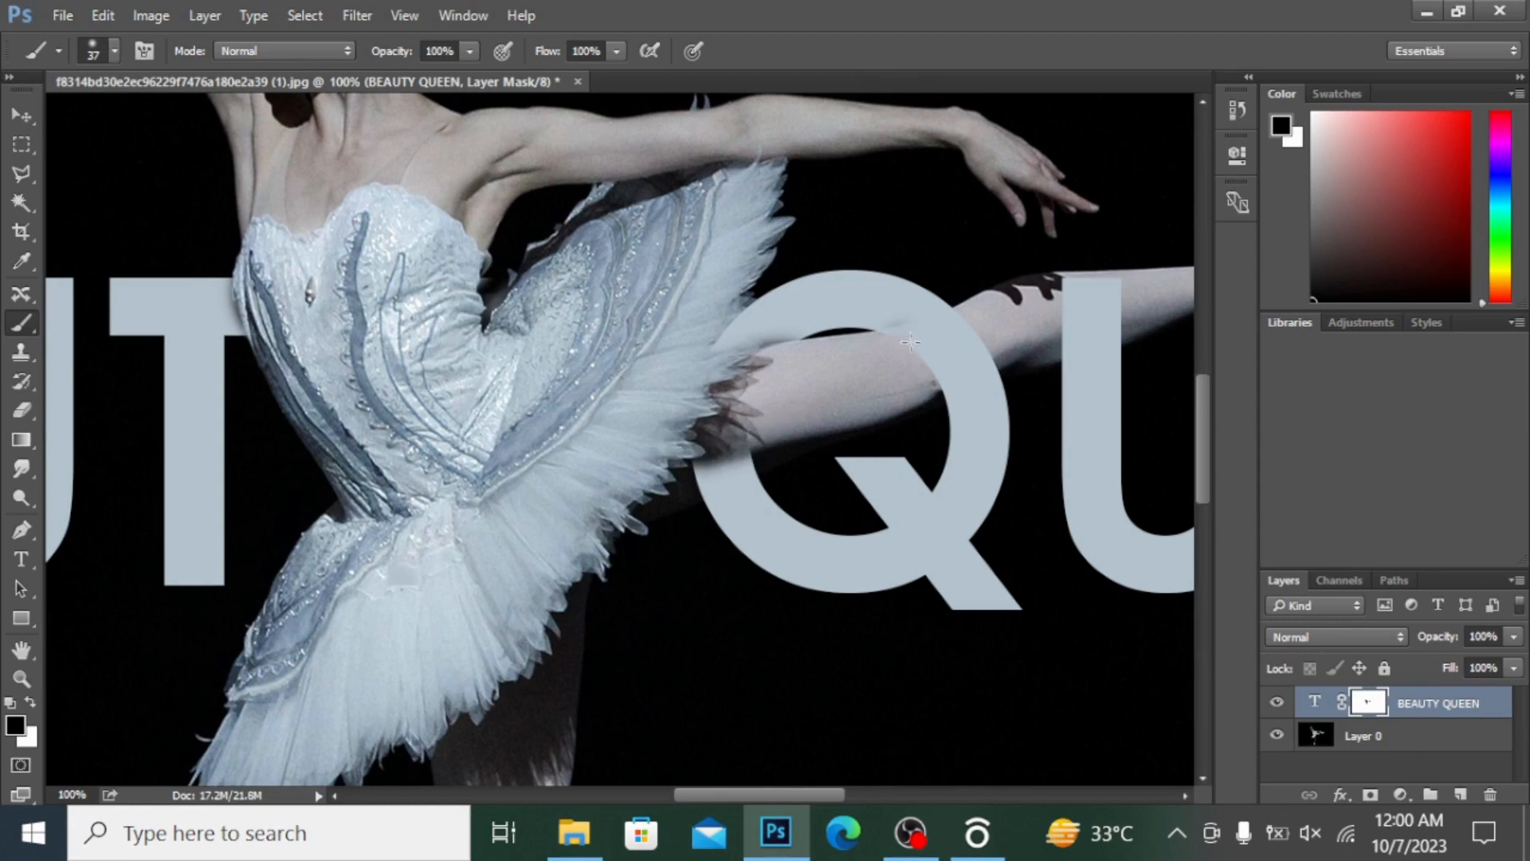
mouse_move(910, 343)
mouse_down()
mouse_move(972, 331)
mouse_move(986, 363)
mouse_move(934, 380)
mouse_move(1008, 347)
mouse_move(941, 378)
mouse_move(894, 369)
mouse_up()
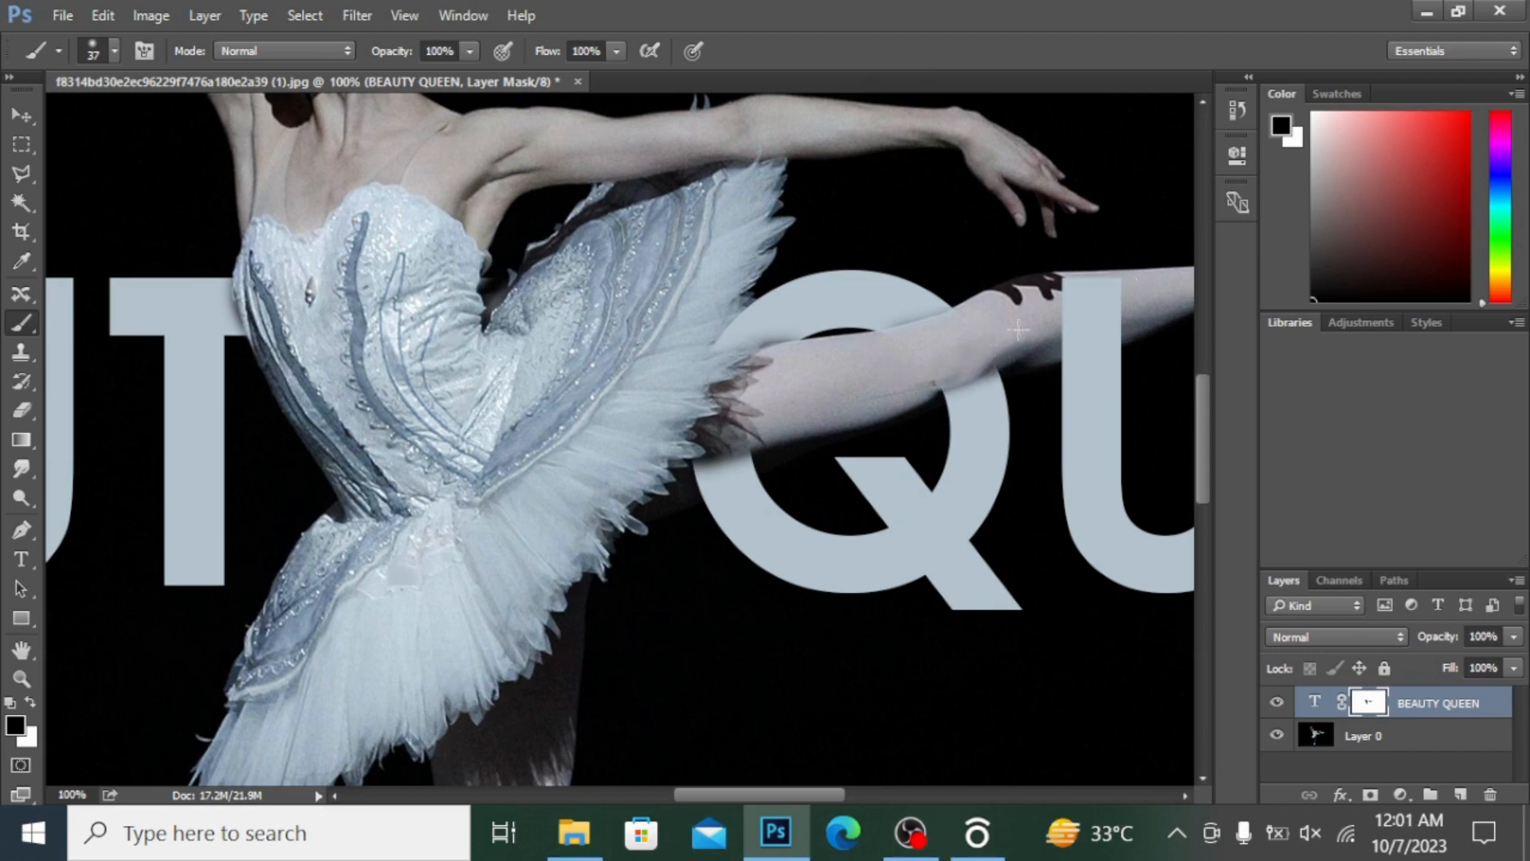
mouse_move(1060, 283)
mouse_down()
mouse_move(1121, 287)
mouse_move(1076, 292)
mouse_move(1047, 318)
mouse_move(1061, 332)
mouse_move(1115, 319)
mouse_move(1053, 341)
mouse_move(1132, 315)
mouse_move(1049, 344)
mouse_up()
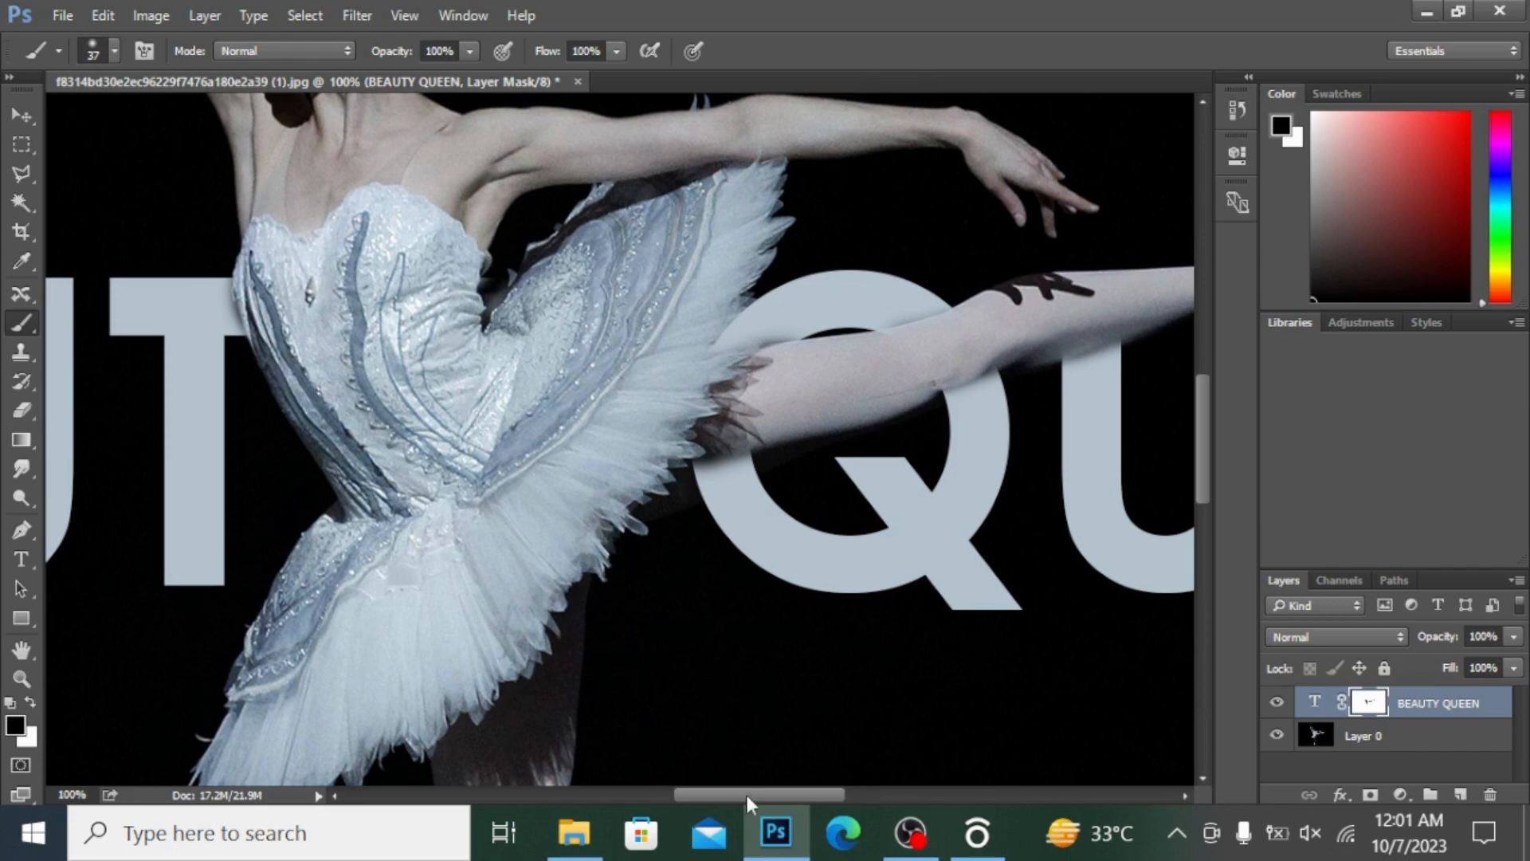
drag(746, 796, 808, 793)
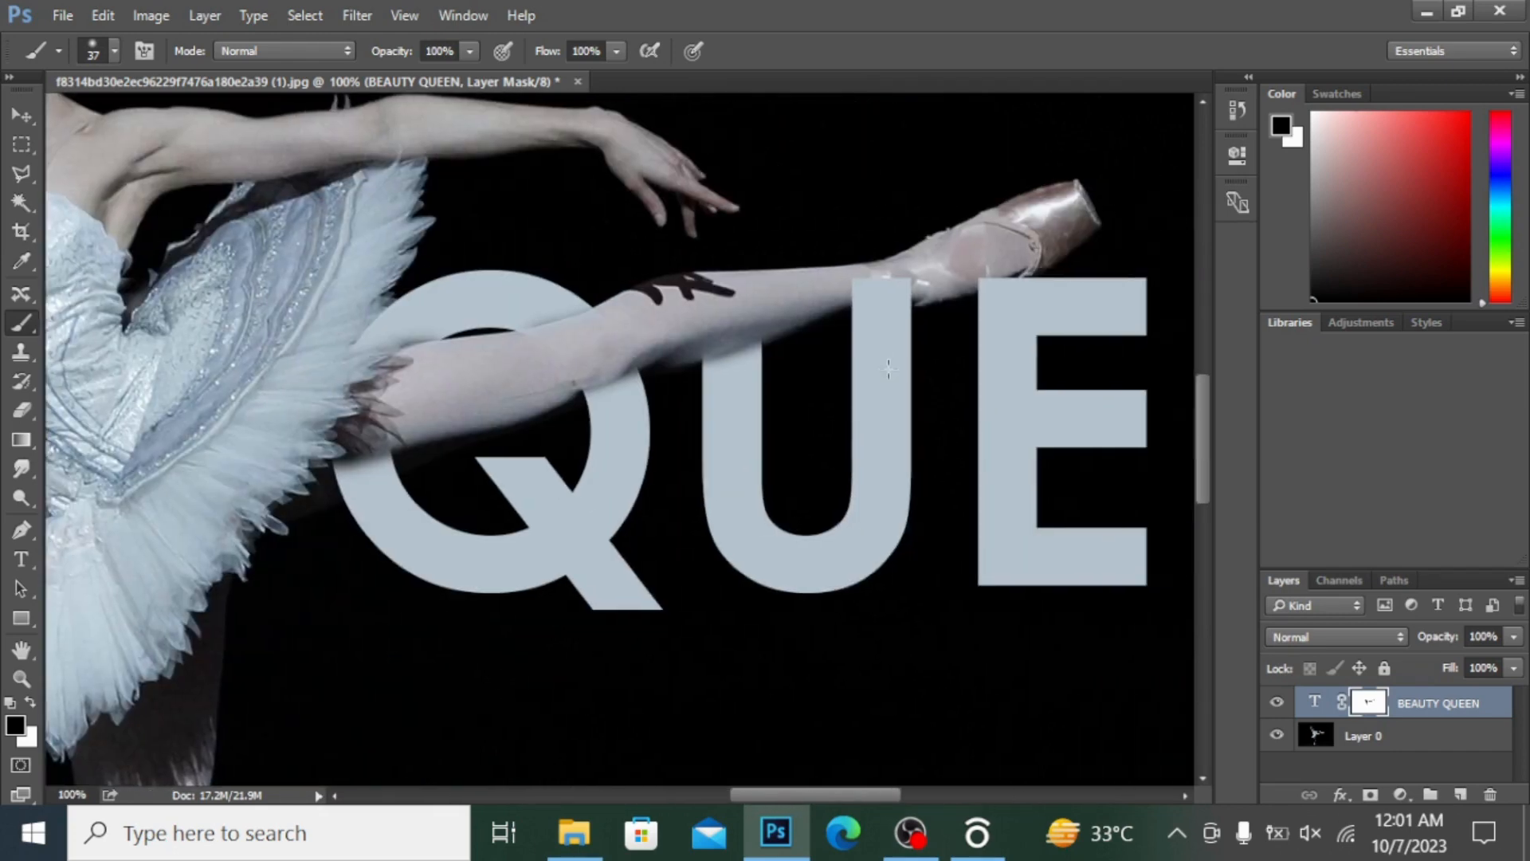
mouse_move(846, 296)
mouse_down()
mouse_move(913, 288)
mouse_move(899, 282)
mouse_up()
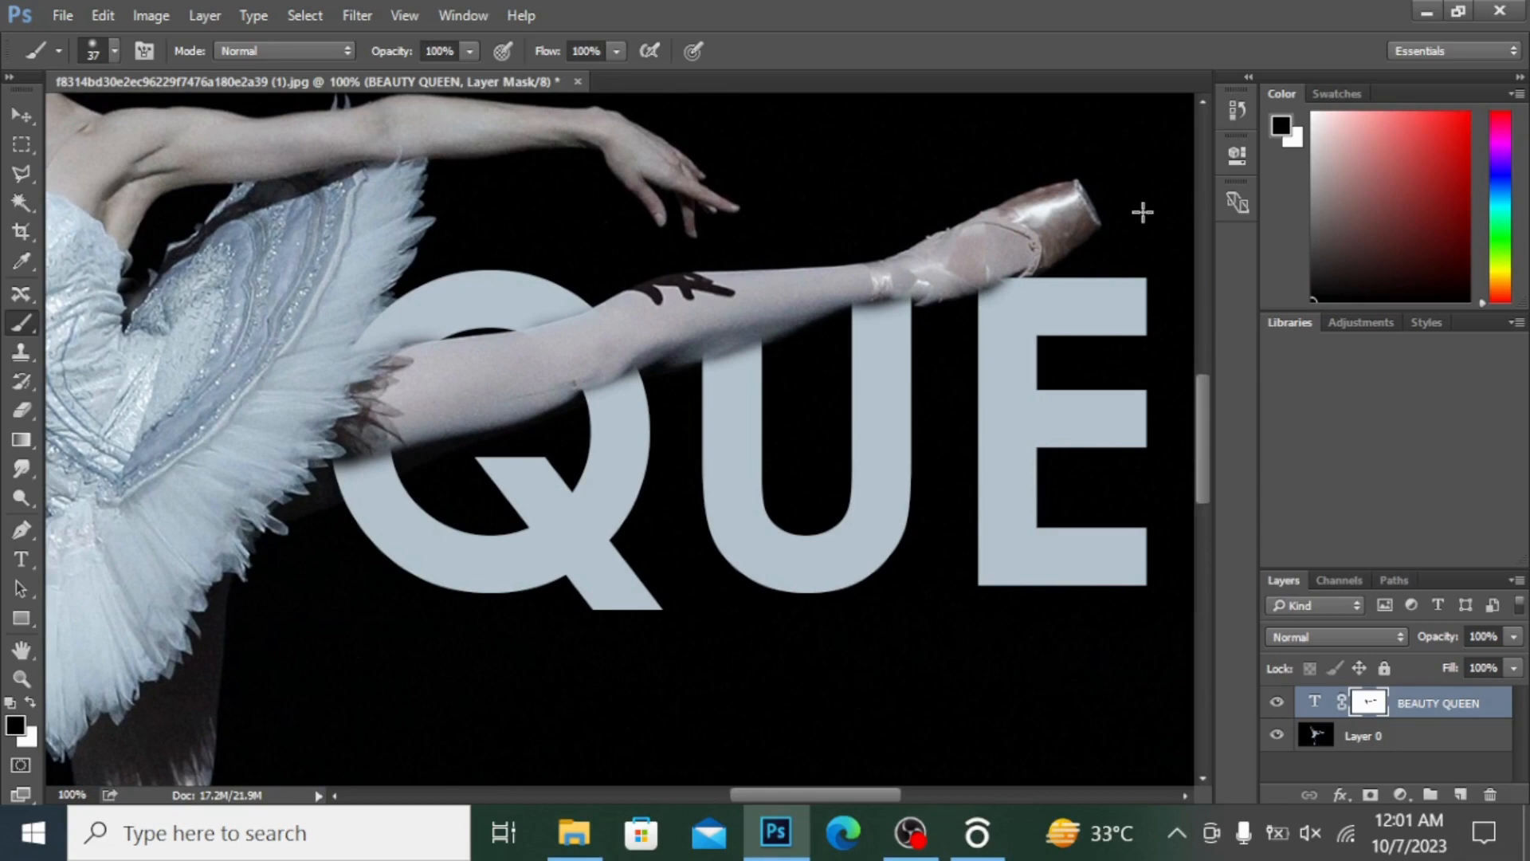
Review the whole composition and examine the text layer's mask on its own
key(ctrl+minus)
key(ctrl+minus)
key(ctrl+minus)
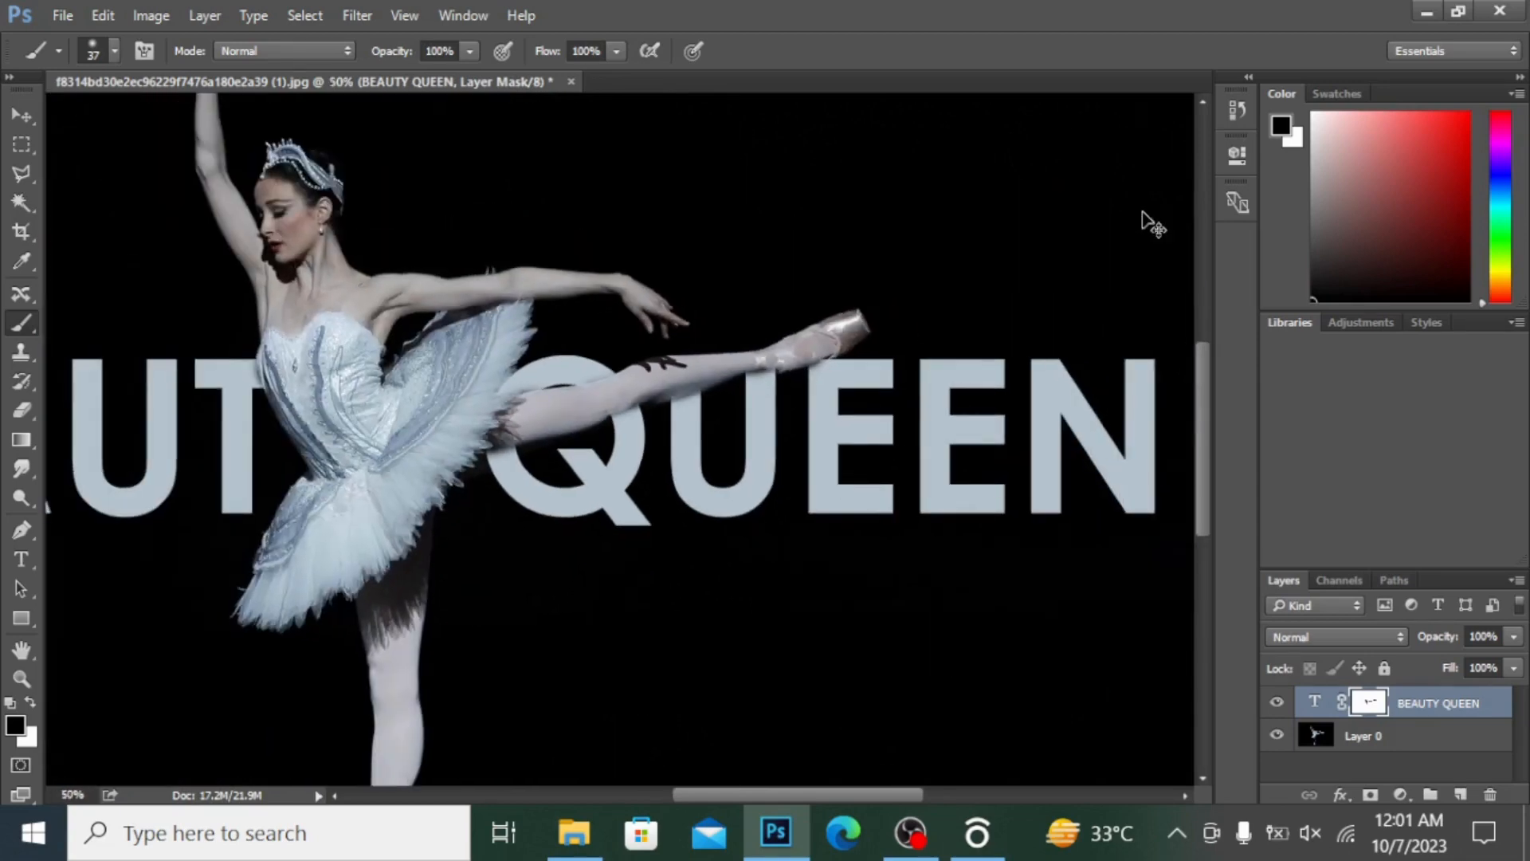
key(ctrl+minus)
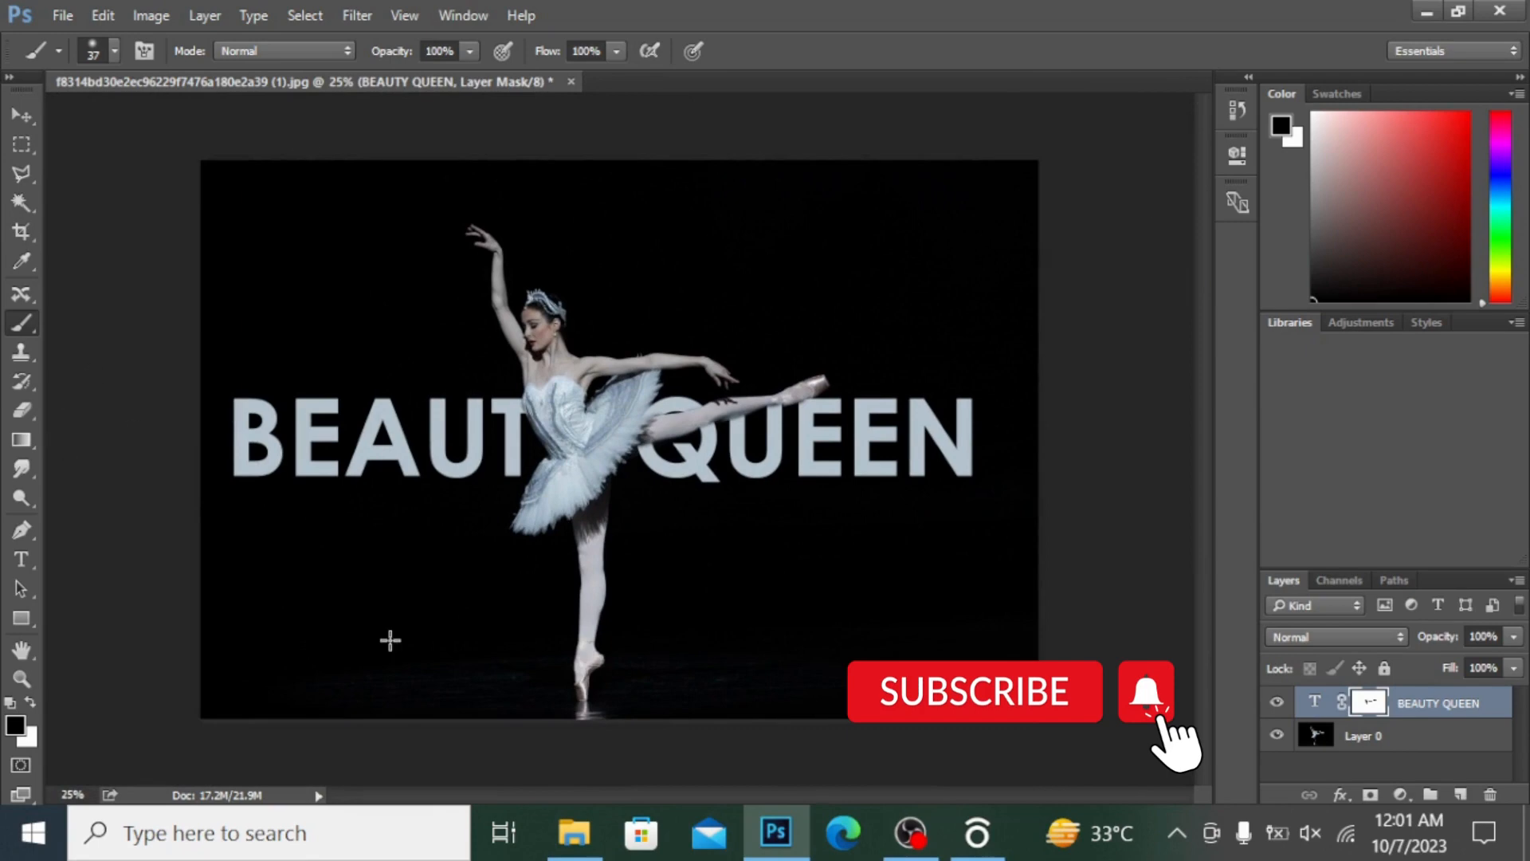
alt+click(1375, 703)
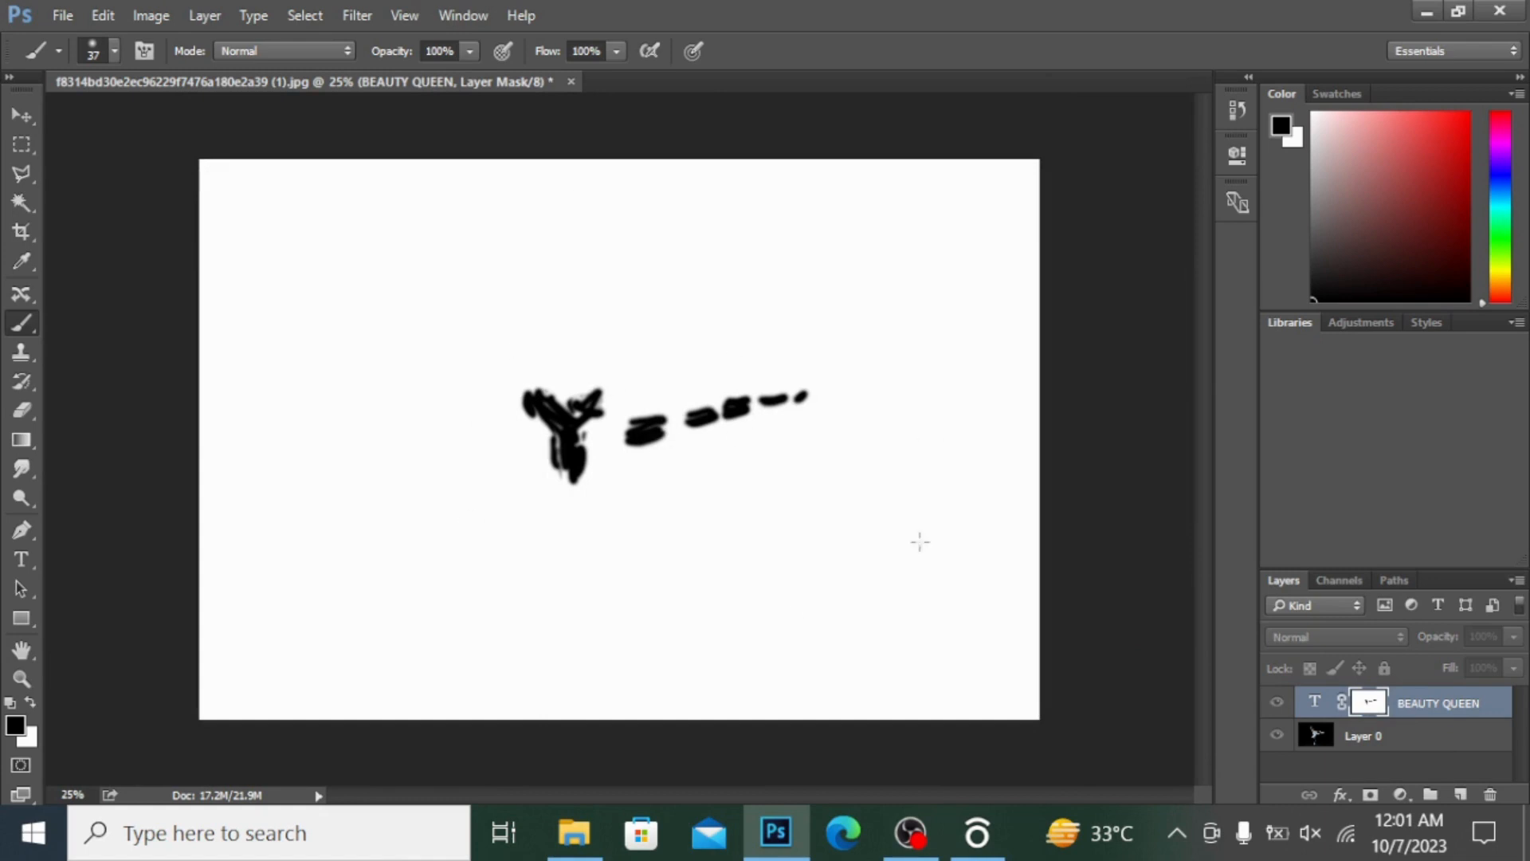
alt+click(1369, 711)
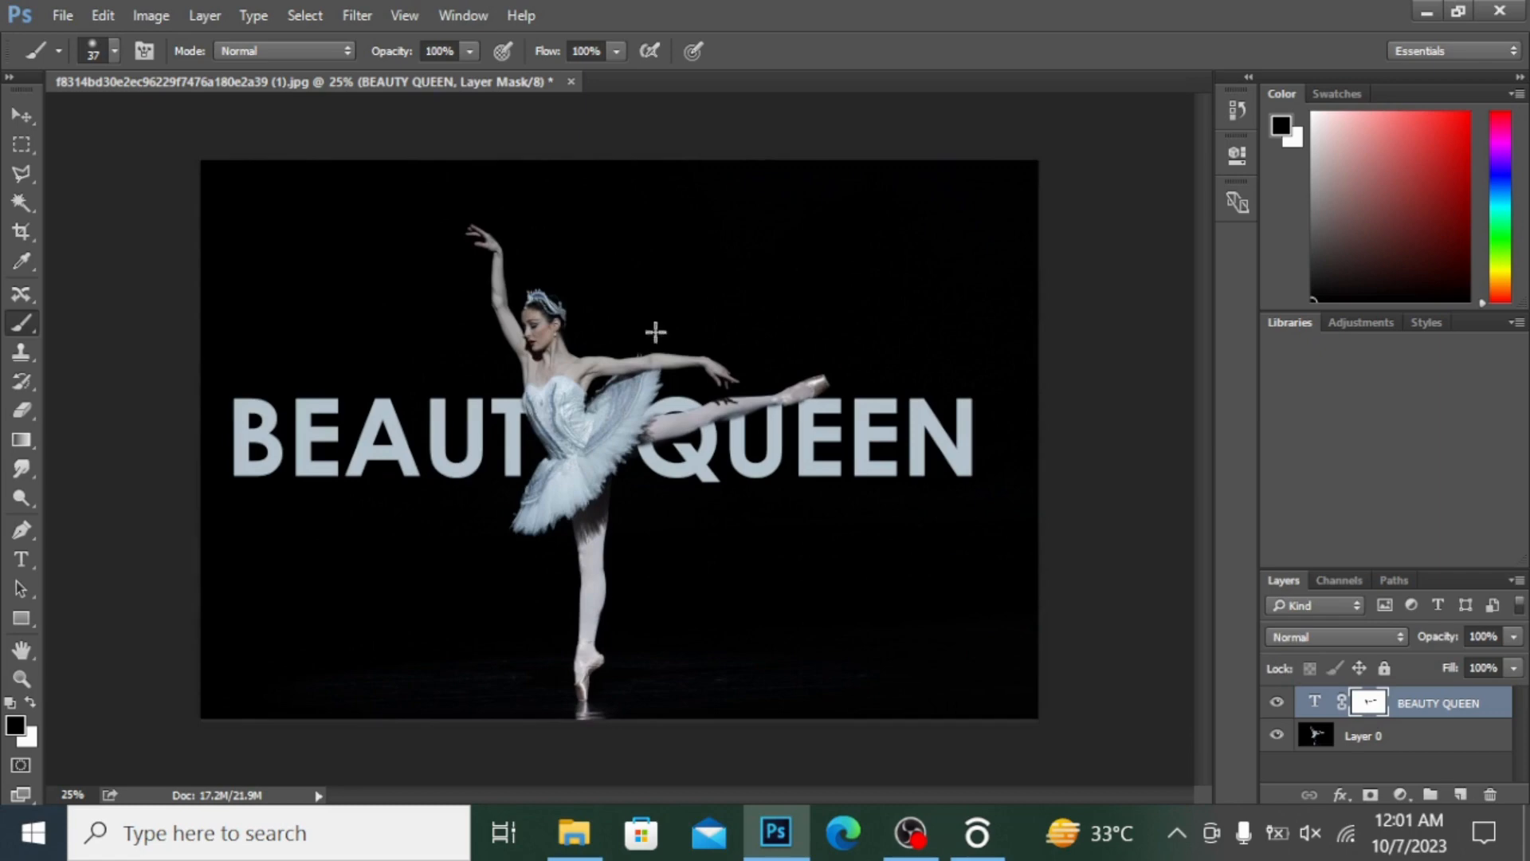